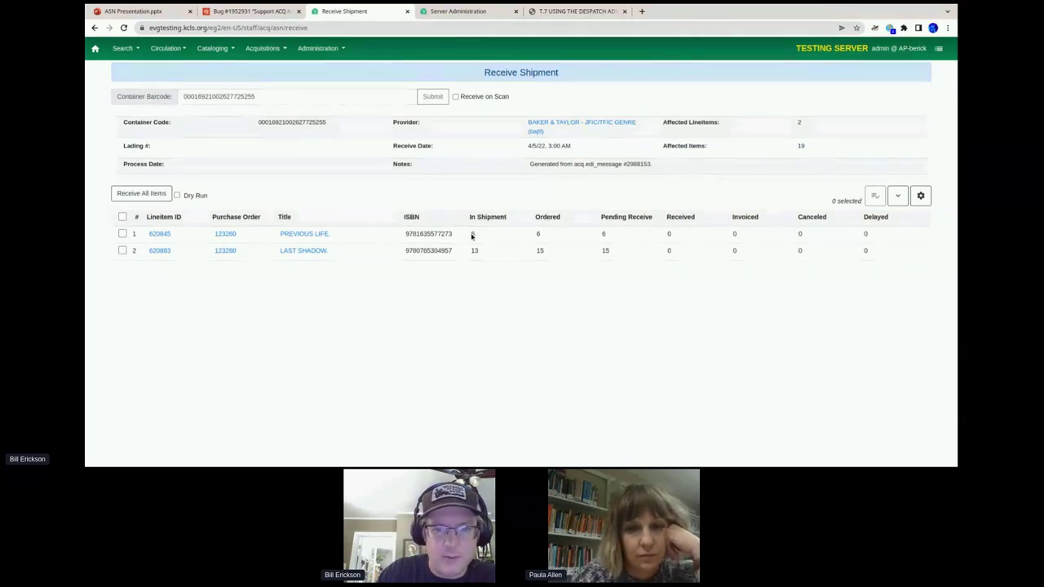
Examine the in-shipment quantities of the PREVIOUS LIFE and LAST SHADOW line items in the received shipment
{"action": "left_click_drag", "start_coordinate": [471, 237], "coordinate": [503, 237]}
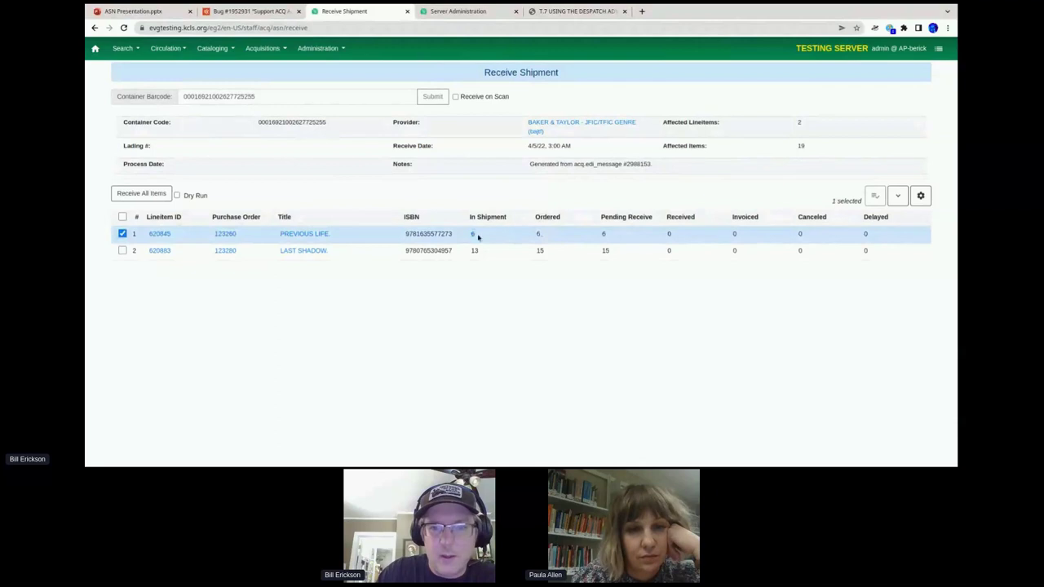
{"action": "left_click", "coordinate": [485, 236]}
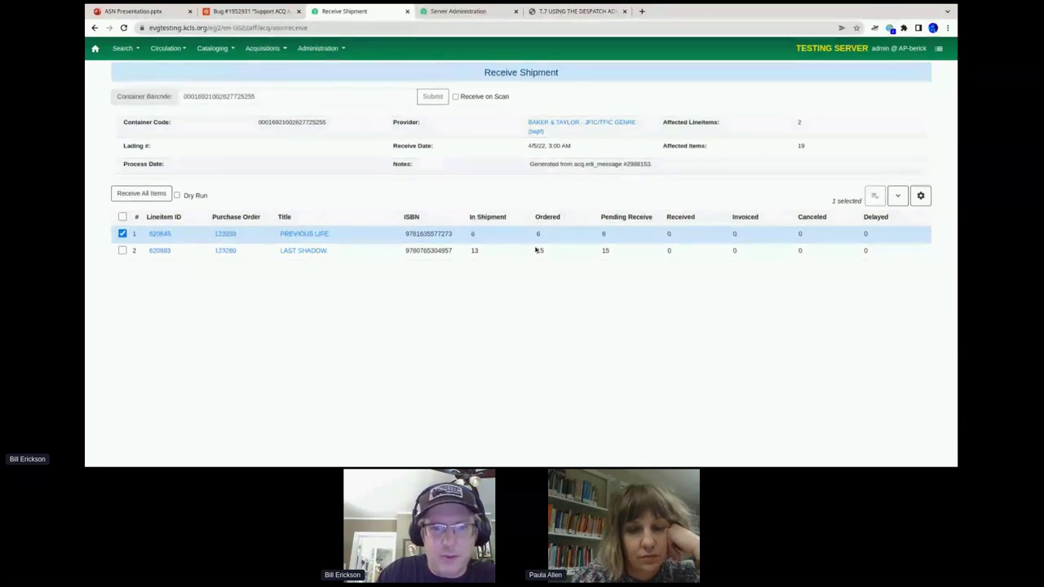
{"action": "double_click", "coordinate": [474, 250]}
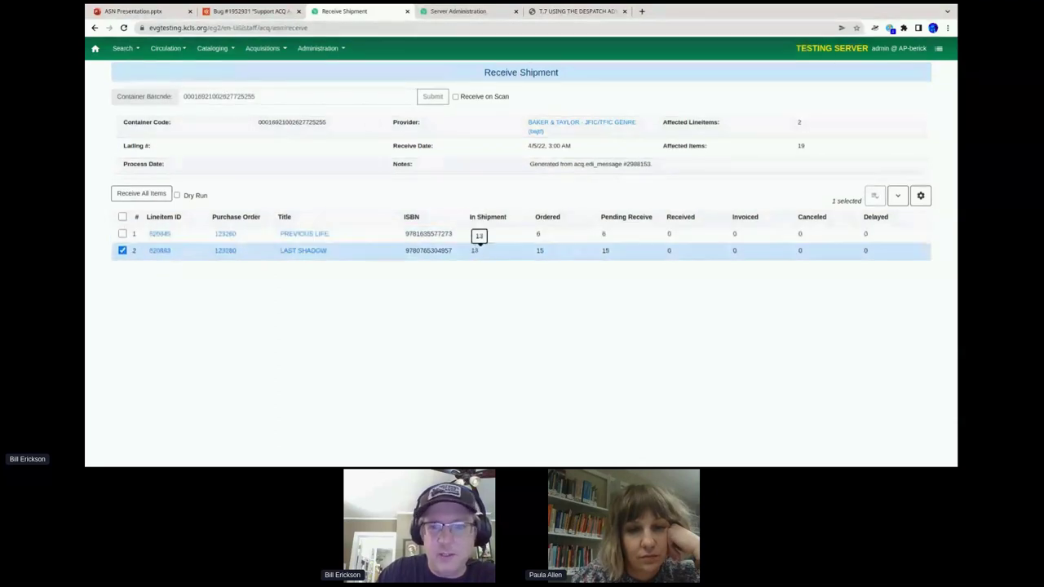
{"action": "left_click", "coordinate": [490, 253]}
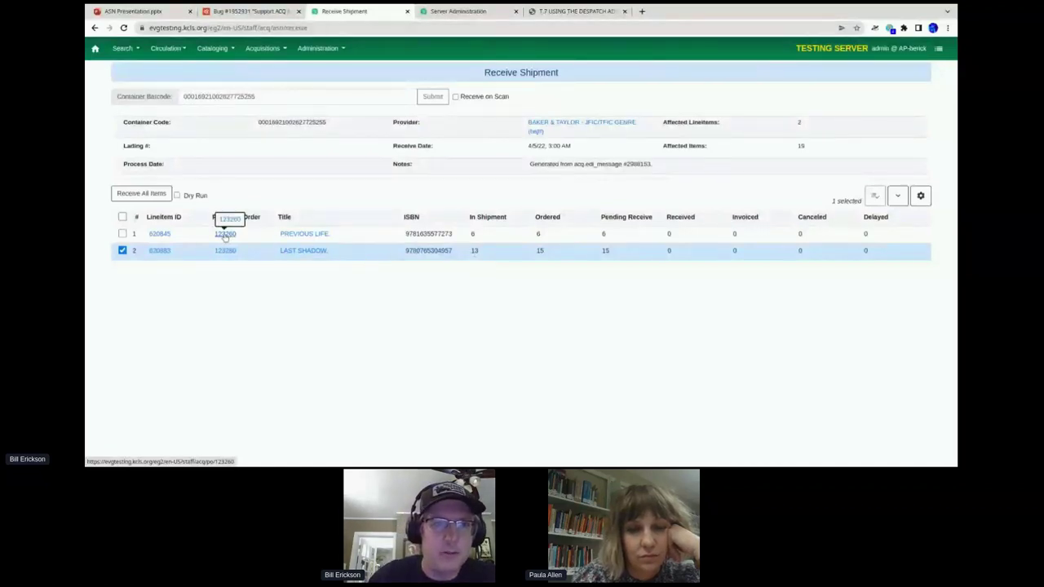
Open the PREVIOUS LIFE line item in a separate browser tab, view its purchase order items, and return to the shipment
{"action": "middle_click", "coordinate": [155, 234]}
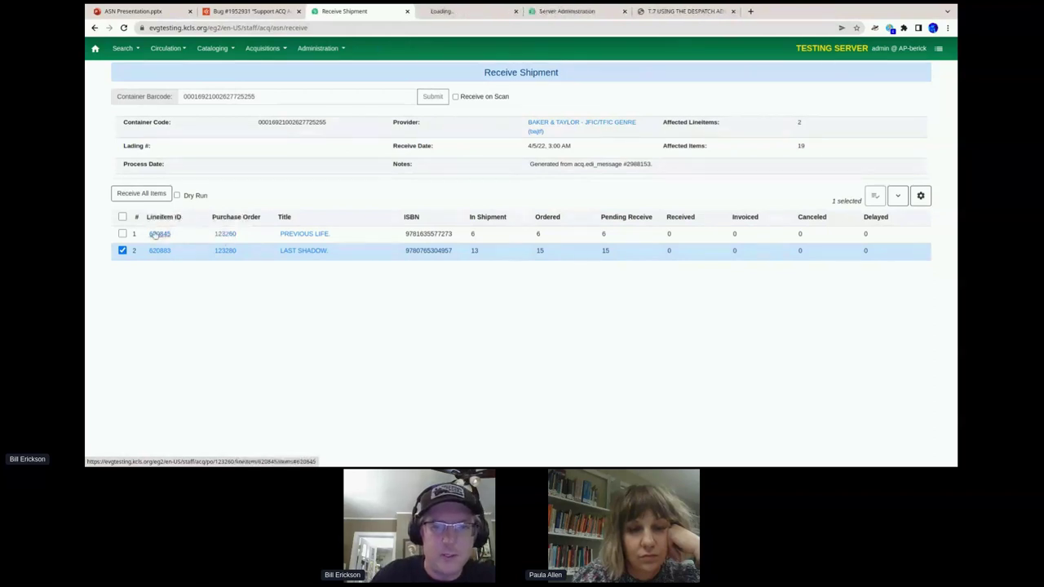
{"action": "left_click", "coordinate": [466, 12]}
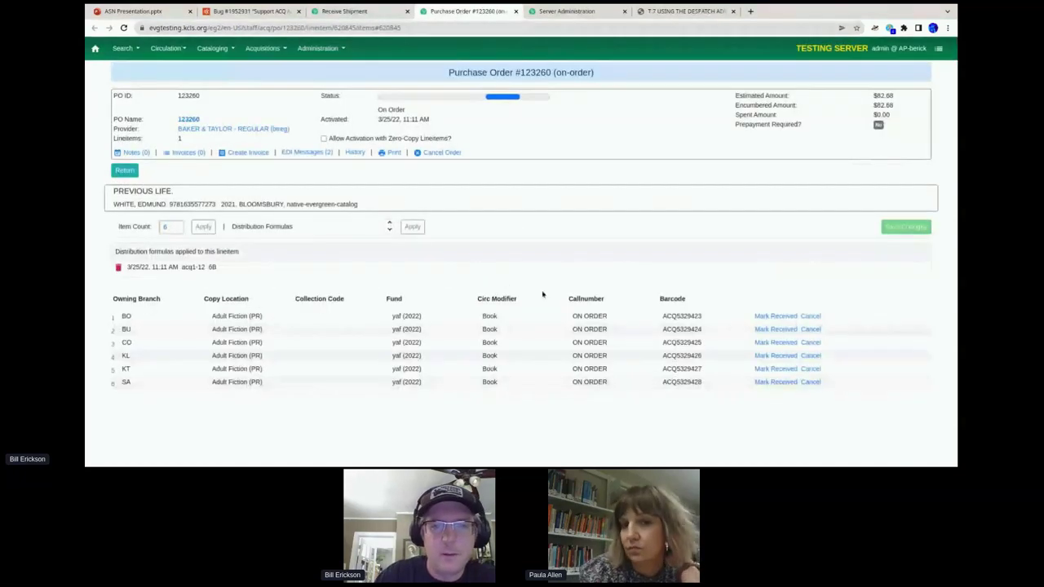
{"action": "left_click", "coordinate": [357, 11]}
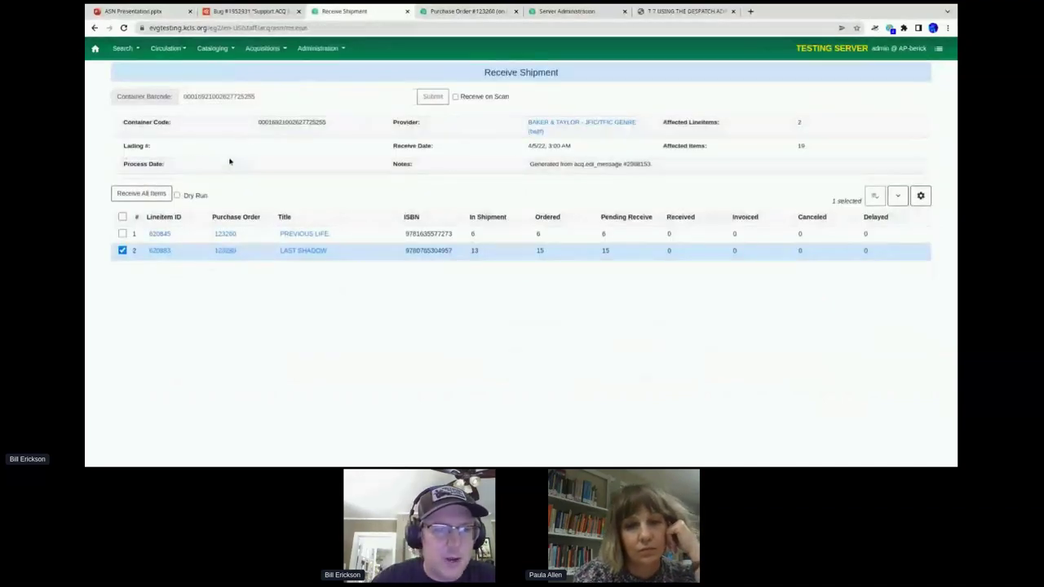
Run a dry-run receipt of all items in the shipment and check the PREVIOUS LIFE items on their purchase order
{"action": "left_click", "coordinate": [177, 195]}
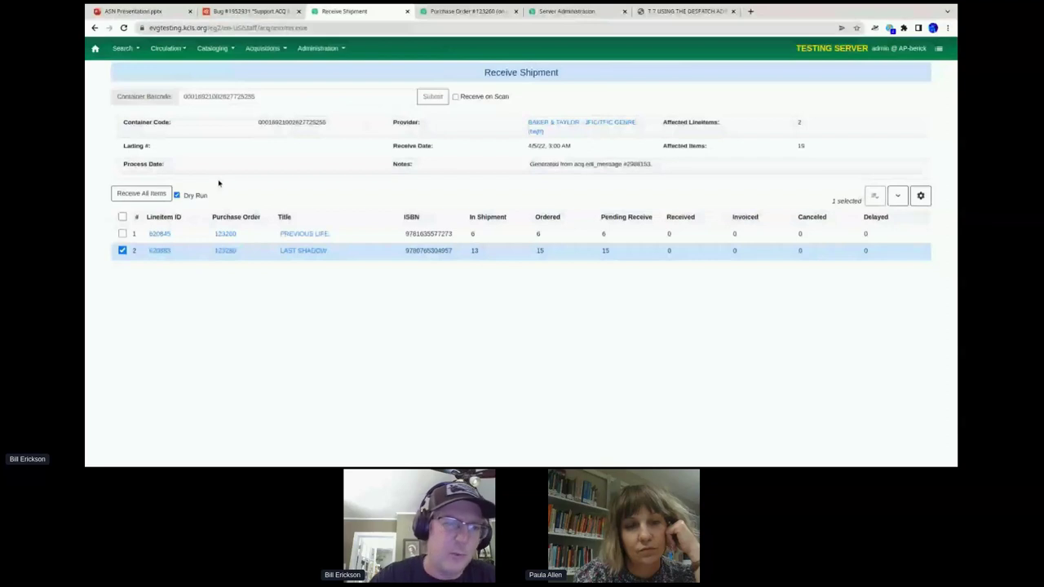
{"action": "left_click", "coordinate": [139, 195]}
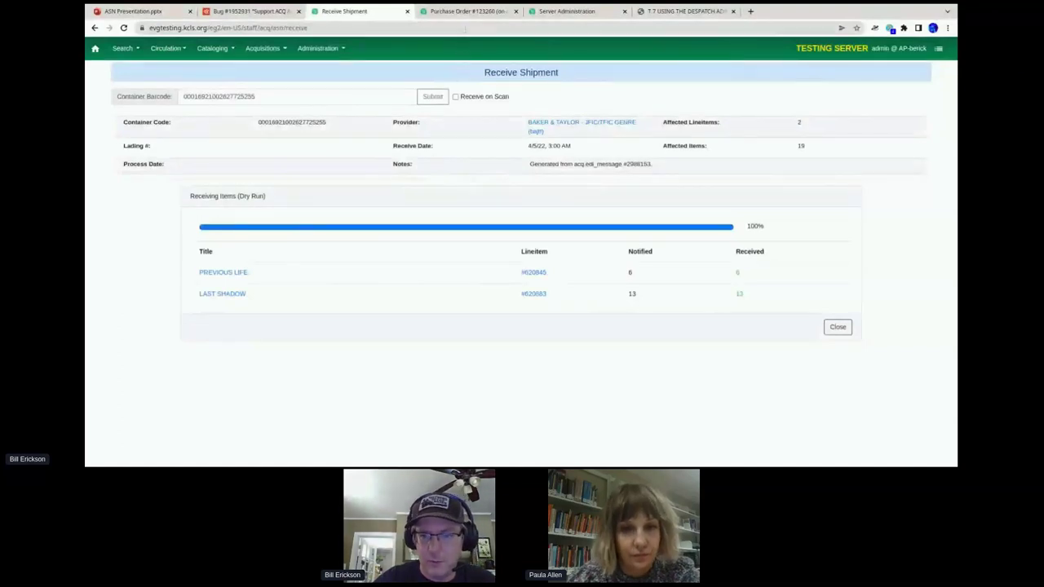
{"action": "left_click", "coordinate": [463, 11]}
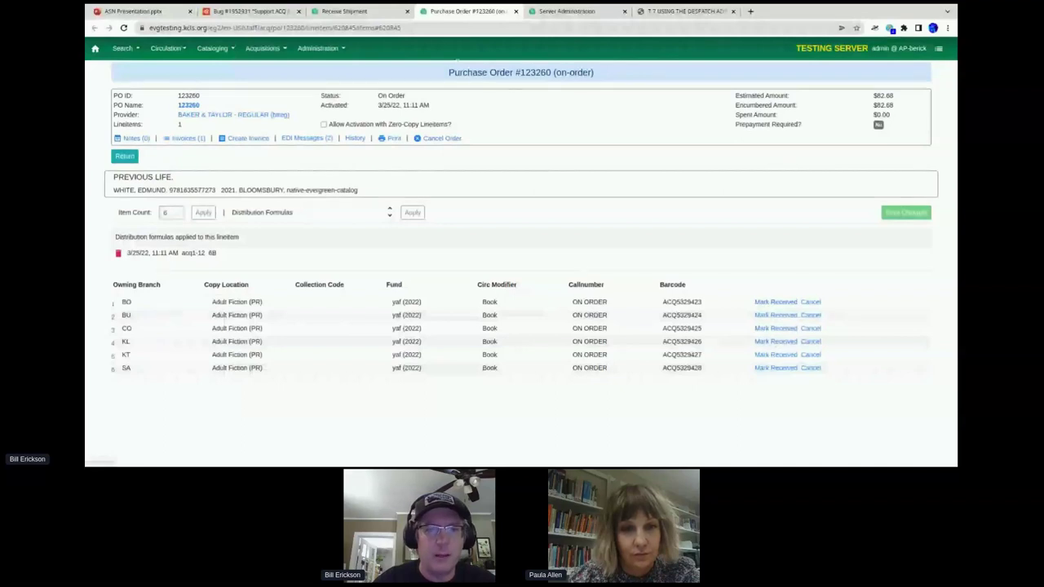
{"action": "left_click", "coordinate": [359, 11]}
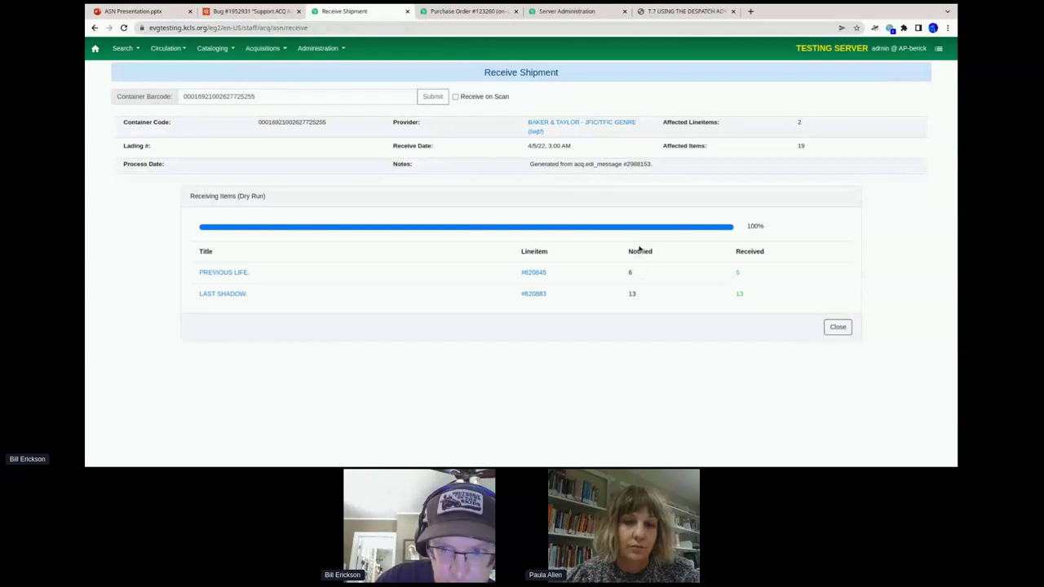
Compare the notified and received counts for LAST SHADOW in the dry-run results, and close the results
{"action": "double_click", "coordinate": [630, 293]}
{"action": "left_click", "coordinate": [709, 294]}
{"action": "left_click_drag", "start_coordinate": [728, 297], "coordinate": [759, 297]}
{"action": "left_click", "coordinate": [759, 298]}
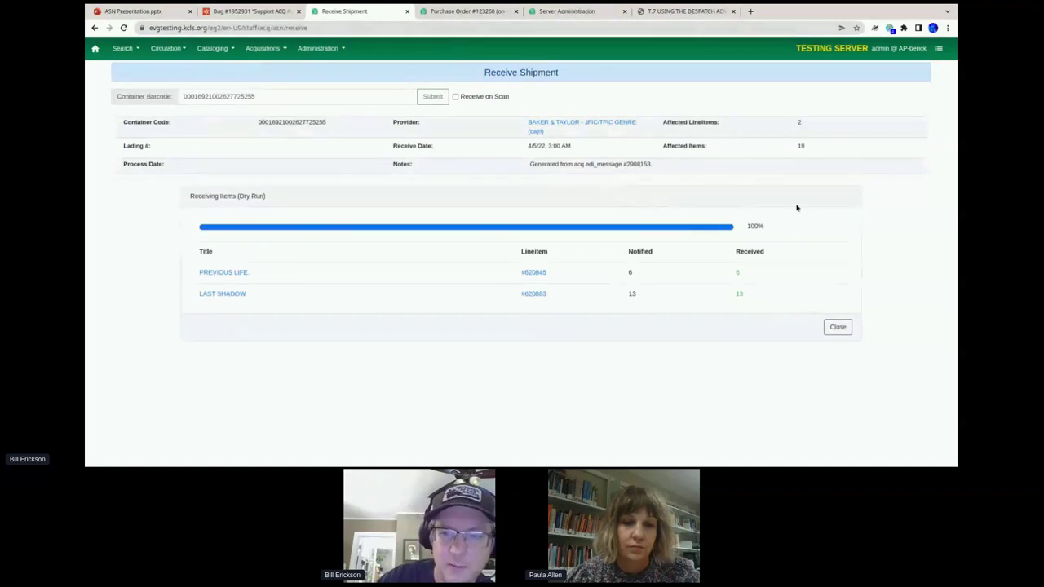
{"action": "left_click", "coordinate": [836, 329]}
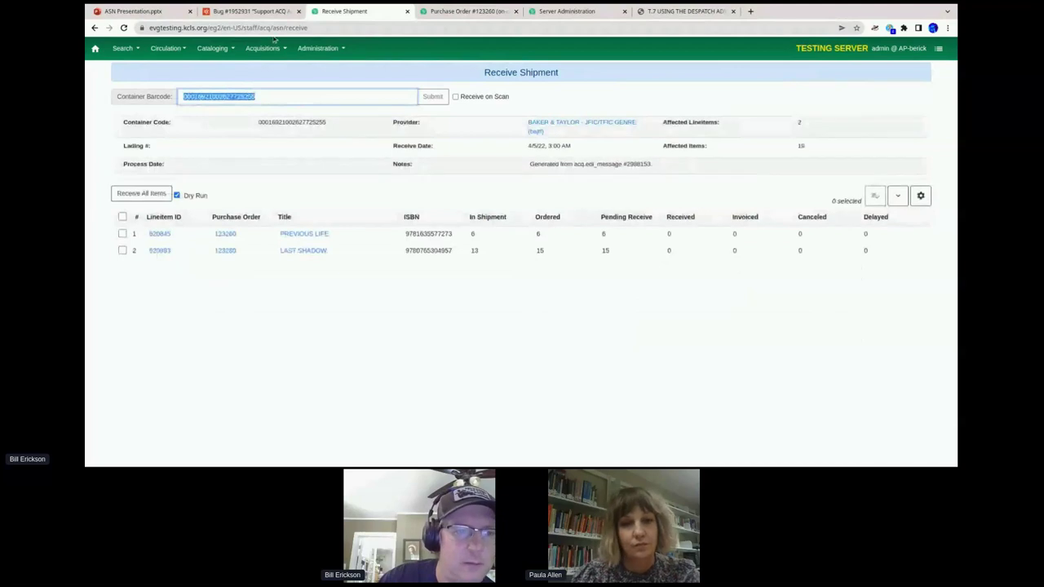
Receive all items in the shipment with Dry Run turned off, and check the PREVIOUS LIFE items on their purchase order
{"action": "left_click", "coordinate": [179, 195]}
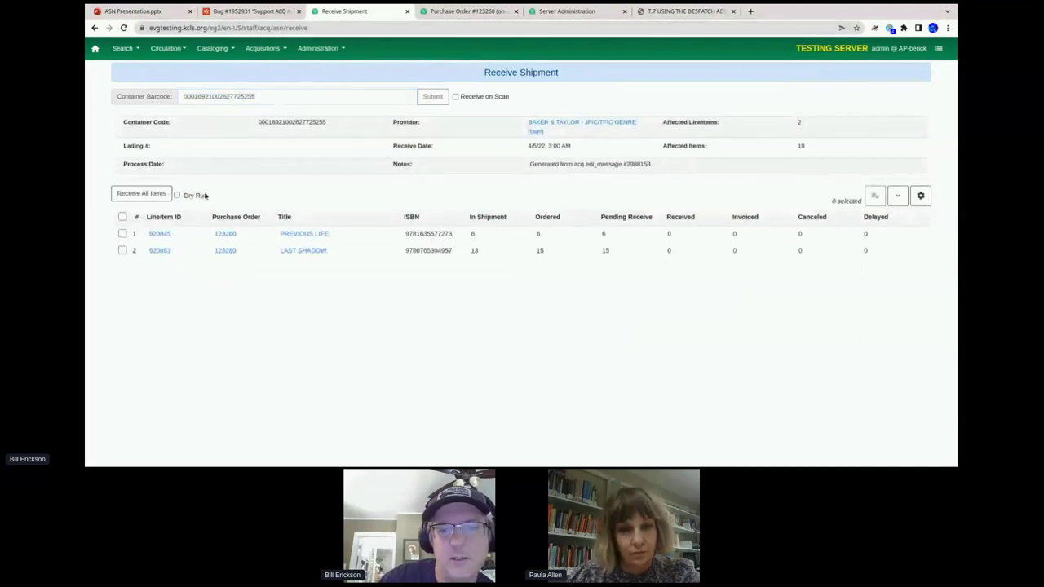
{"action": "left_click", "coordinate": [136, 195]}
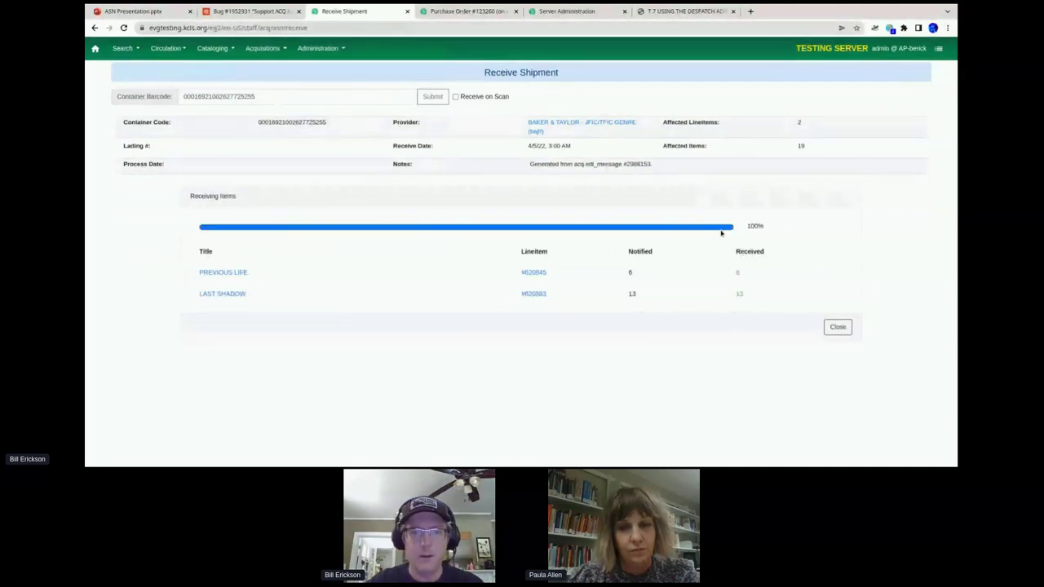
{"action": "left_click", "coordinate": [477, 11]}
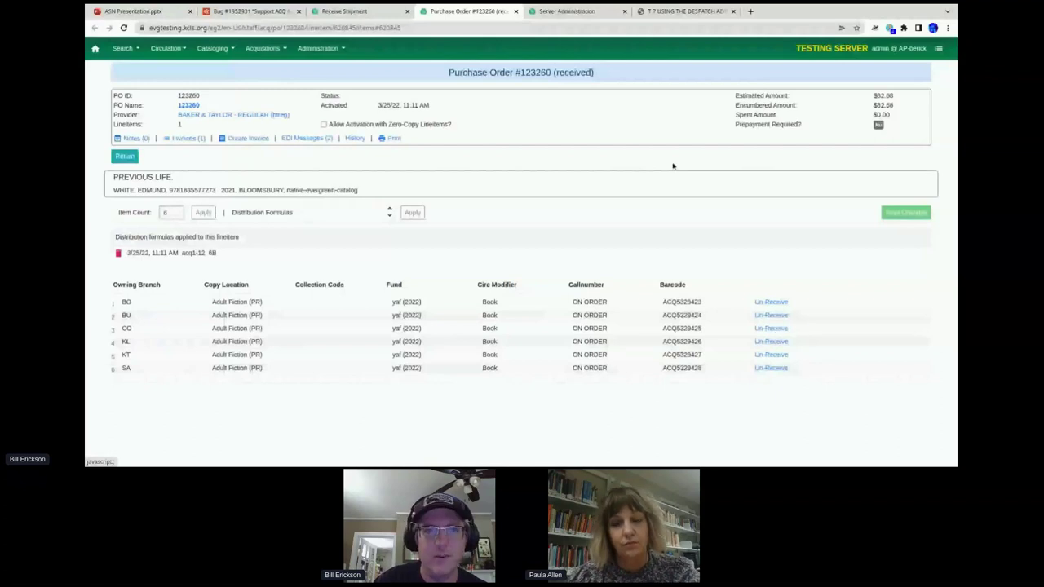
{"action": "left_click", "coordinate": [381, 13]}
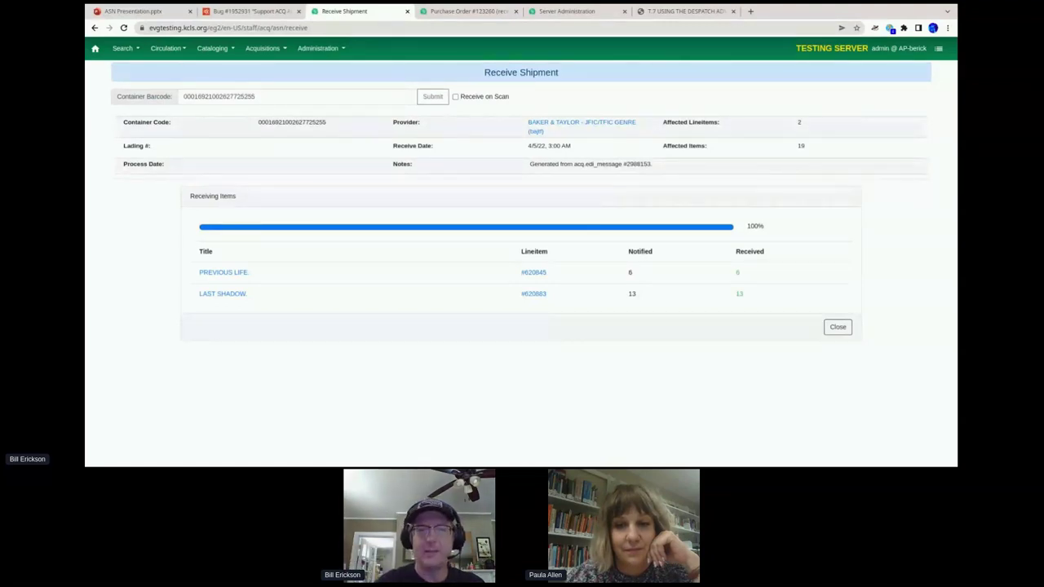
Compare the notified and received counts for LAST SHADOW in the actual receiving results, and close them
{"action": "double_click", "coordinate": [630, 293]}
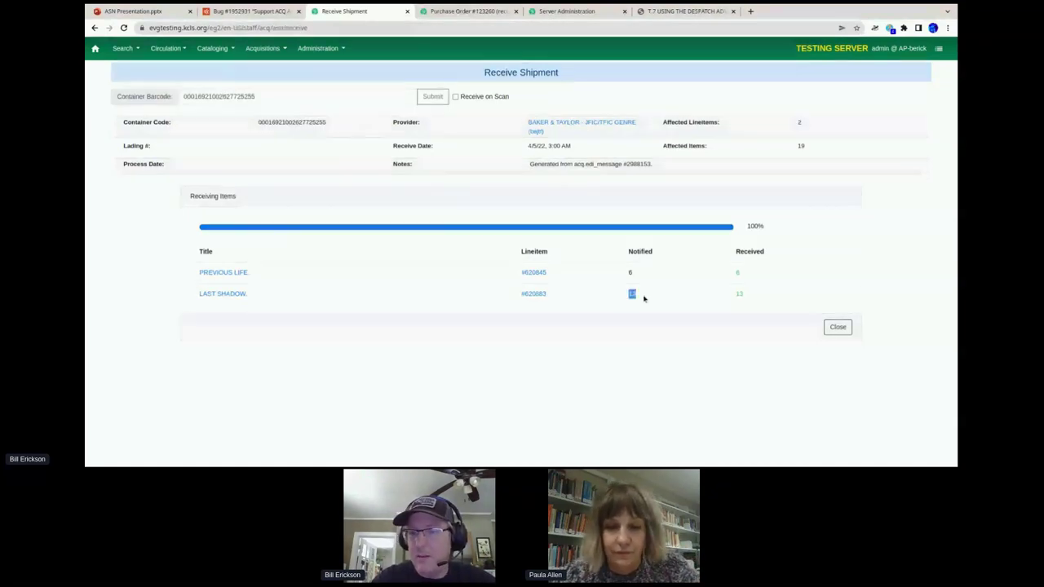
{"action": "double_click", "coordinate": [735, 295]}
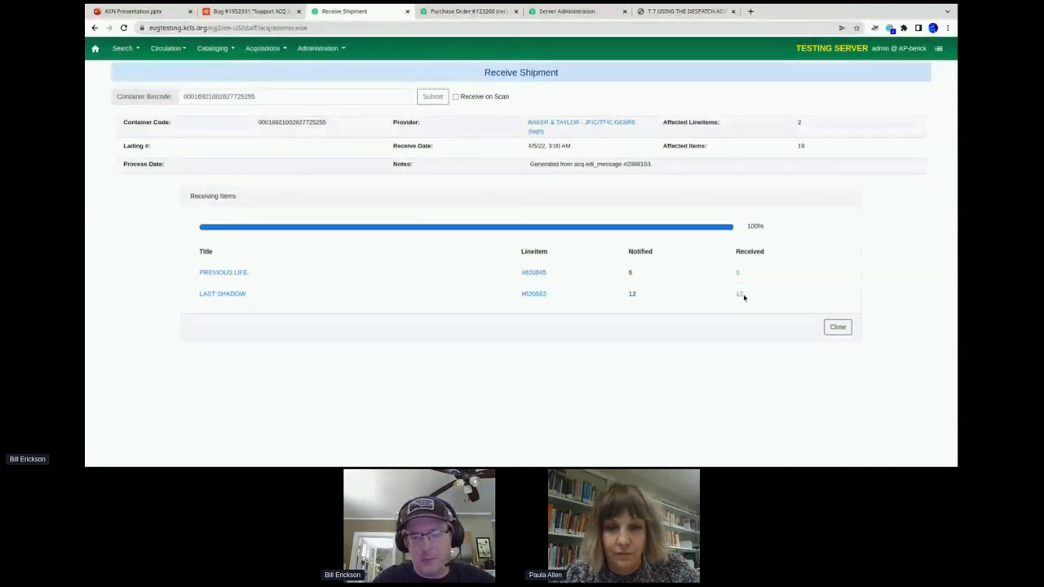
{"action": "double_click", "coordinate": [739, 295]}
{"action": "left_click", "coordinate": [750, 301]}
{"action": "double_click", "coordinate": [748, 297]}
{"action": "left_click", "coordinate": [750, 299]}
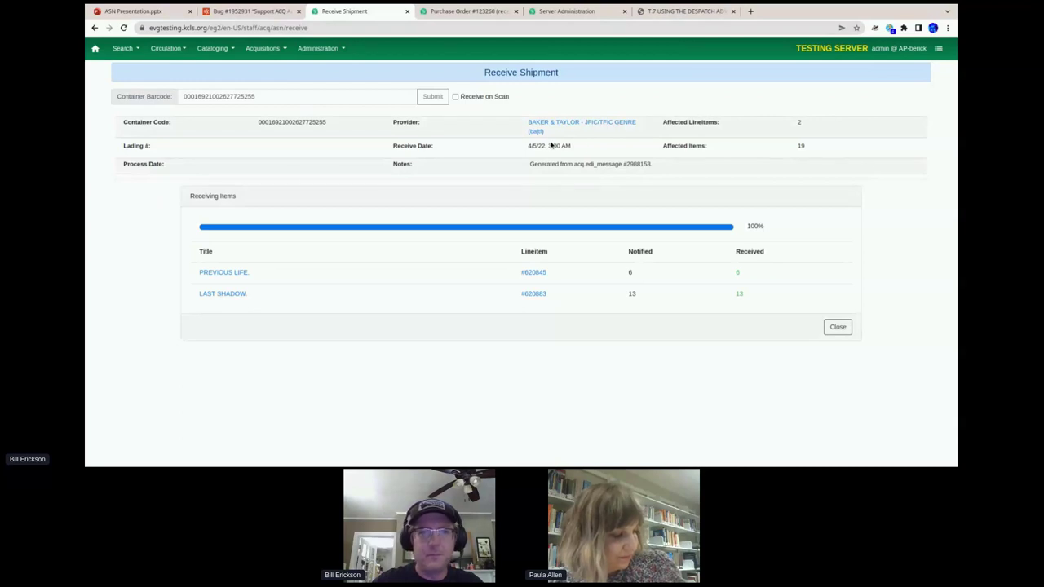
{"action": "left_click", "coordinate": [836, 328]}
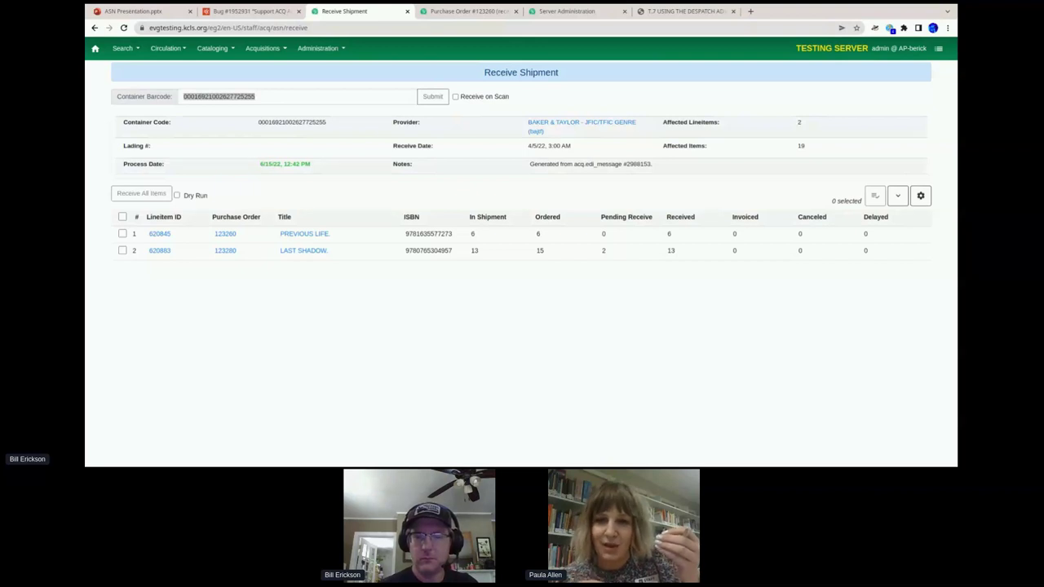
{"action": "key", "text": "alt+Tab"}
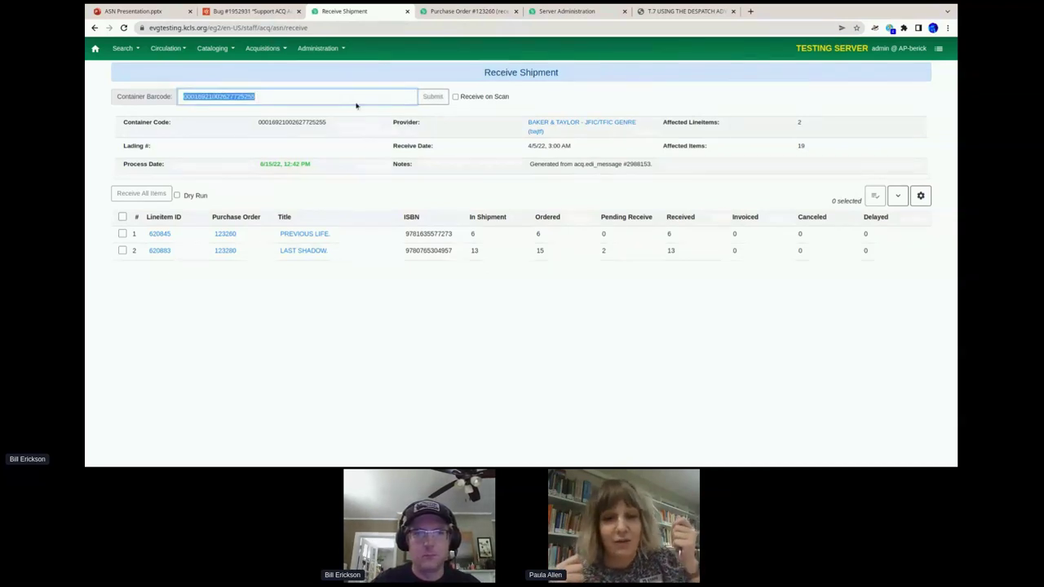
{"action": "type", "text": "0001692100262725002"}
{"action": "key", "text": "Return"}
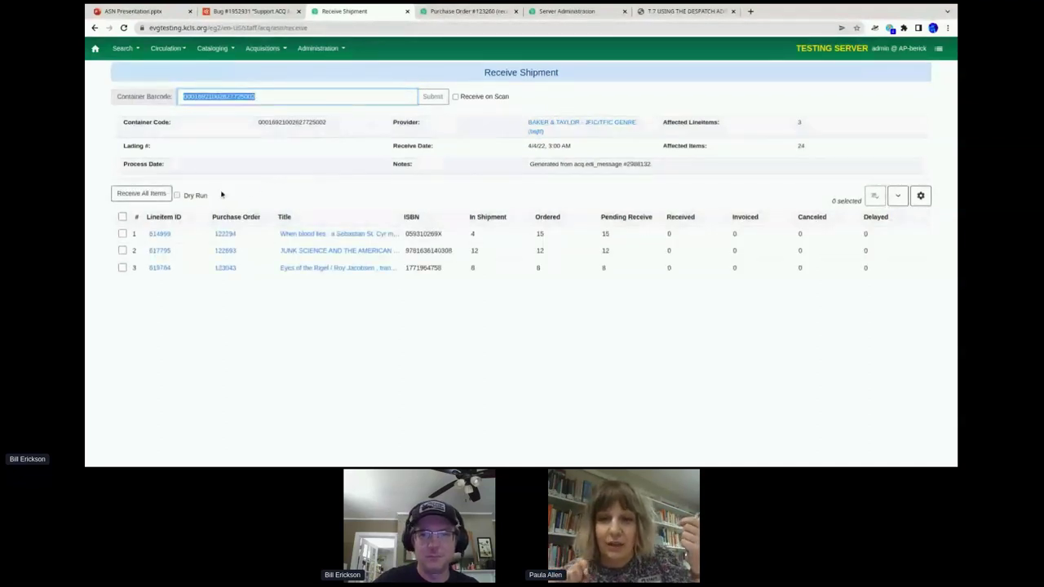
Run a dry-run receipt of all items in this shipment and check the received count for "When blood lies"
{"action": "left_click", "coordinate": [176, 195]}
{"action": "left_click", "coordinate": [141, 194]}
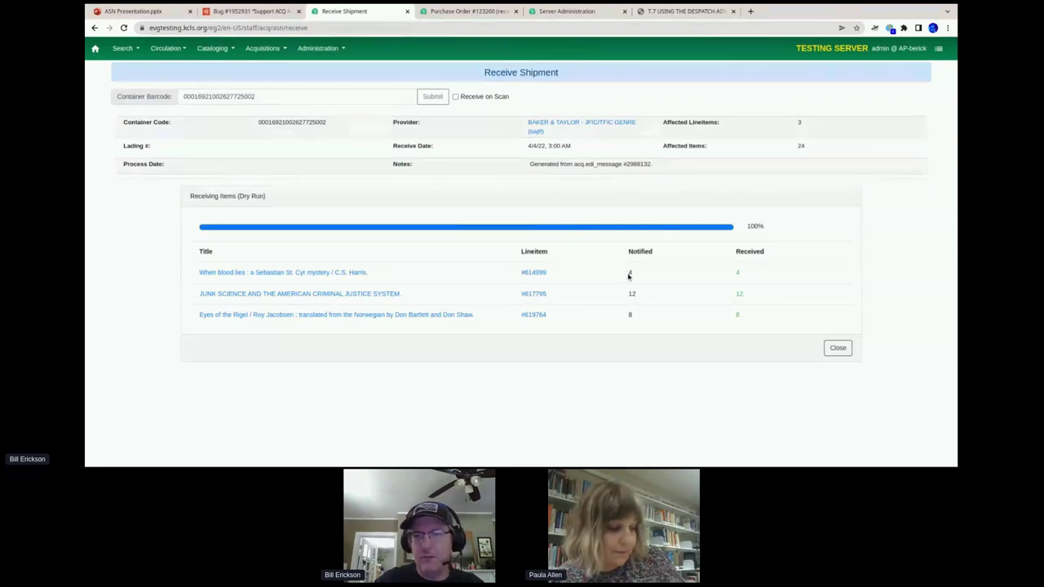
{"action": "left_click_drag", "start_coordinate": [734, 273], "coordinate": [749, 275]}
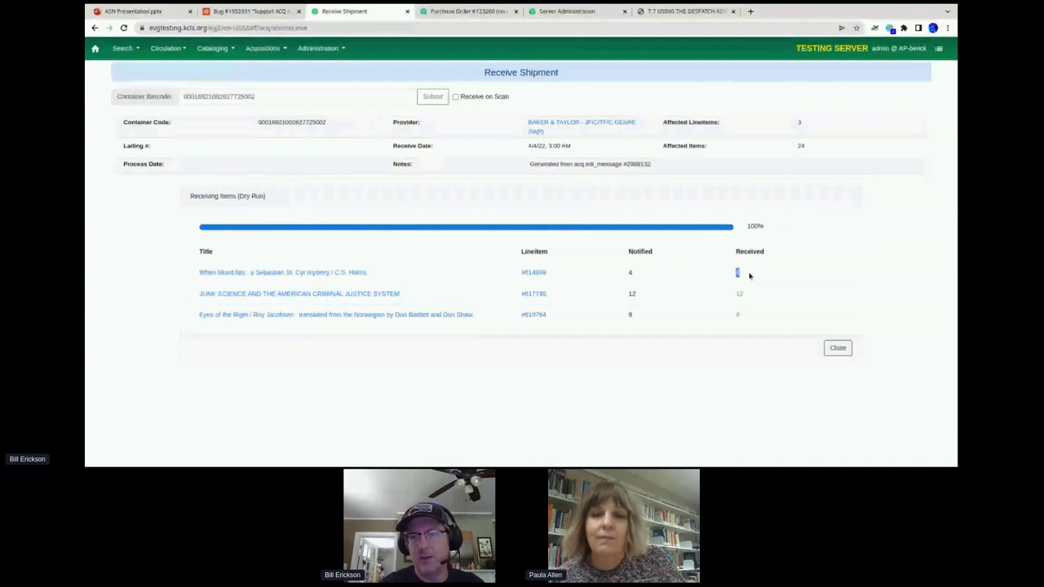
{"action": "left_click", "coordinate": [722, 259]}
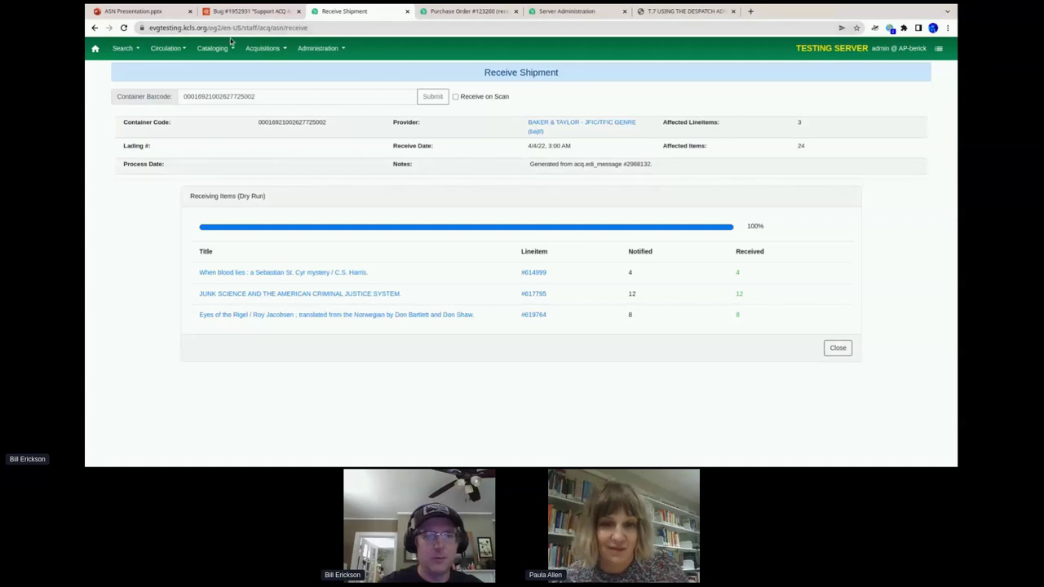
Switch to the ASN Presentation in PowerPoint and start presenting it as a full-screen slide show
{"action": "left_click", "coordinate": [155, 14]}
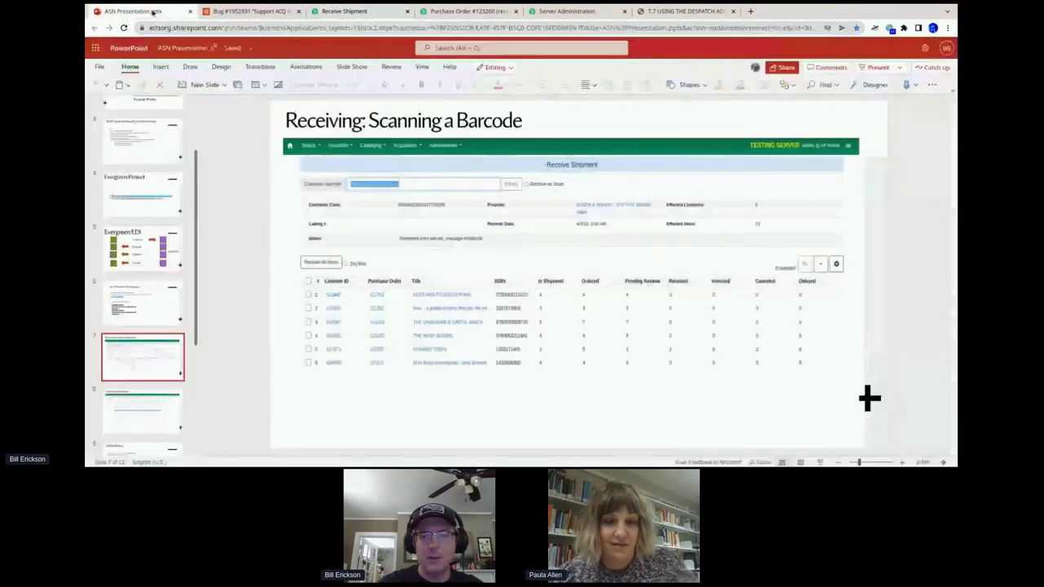
{"action": "key", "text": "ctrl+3"}
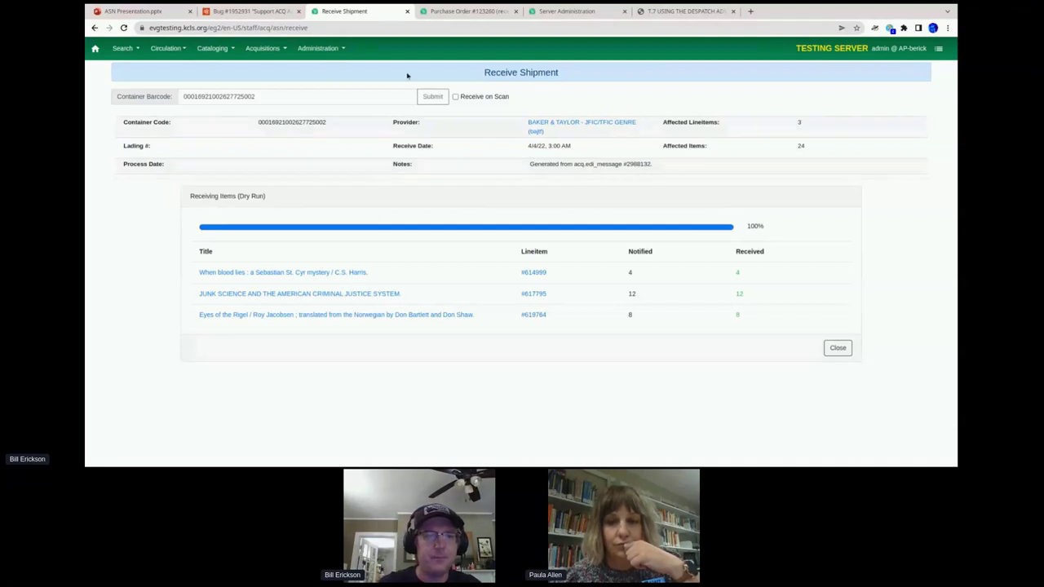
{"action": "left_click", "coordinate": [159, 11]}
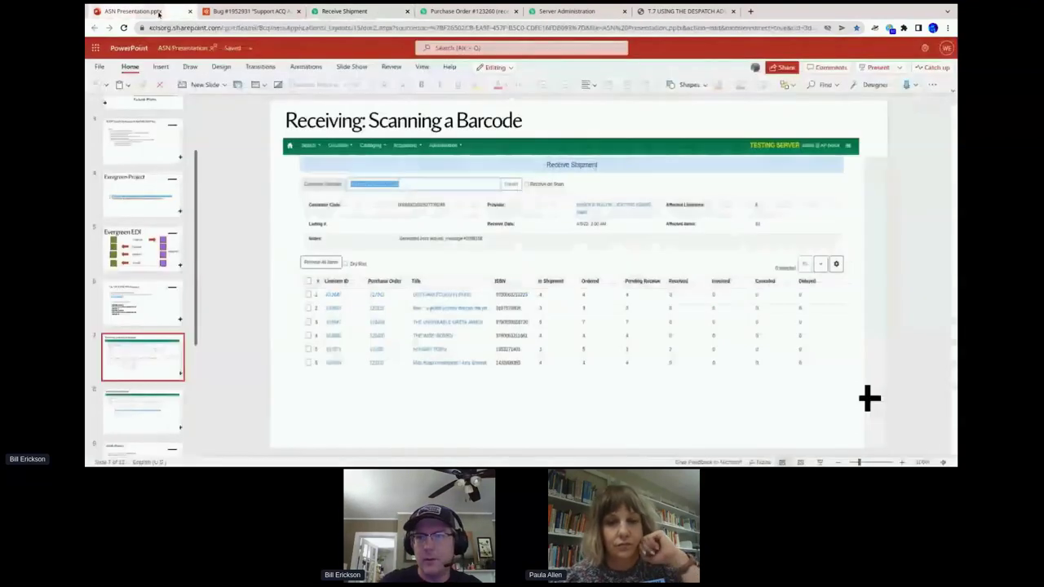
{"action": "left_click", "coordinate": [877, 73]}
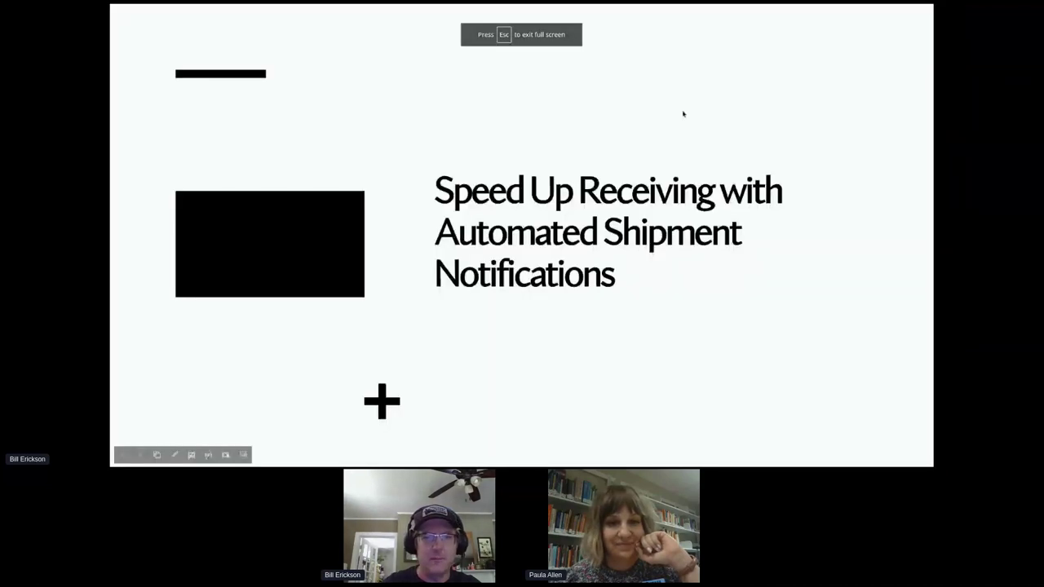
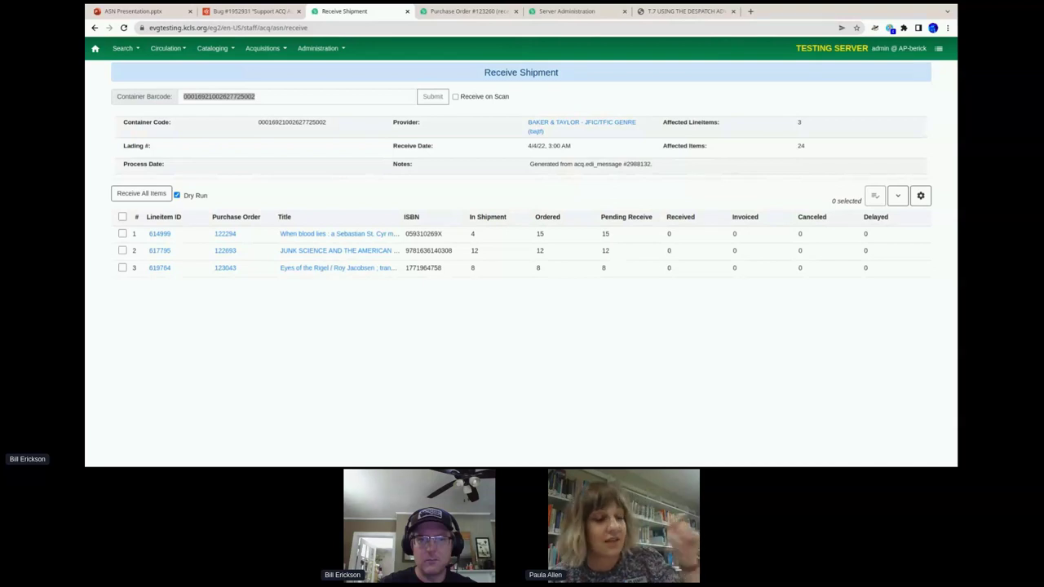
Try selecting all line items and individual ones in the shipment list, and clear the selection
{"action": "key", "text": "alt+Tab"}
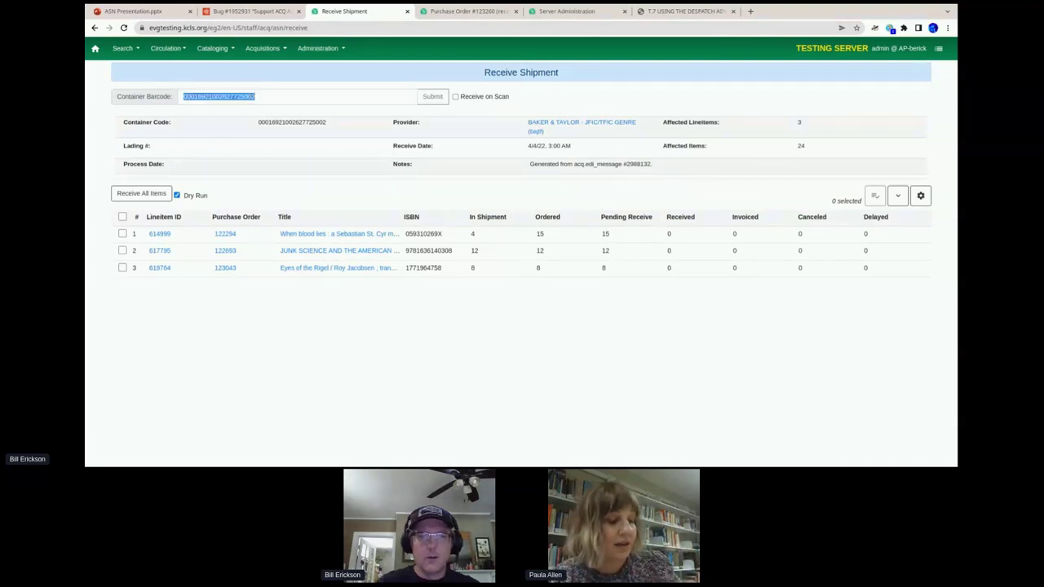
{"action": "left_click", "coordinate": [322, 197]}
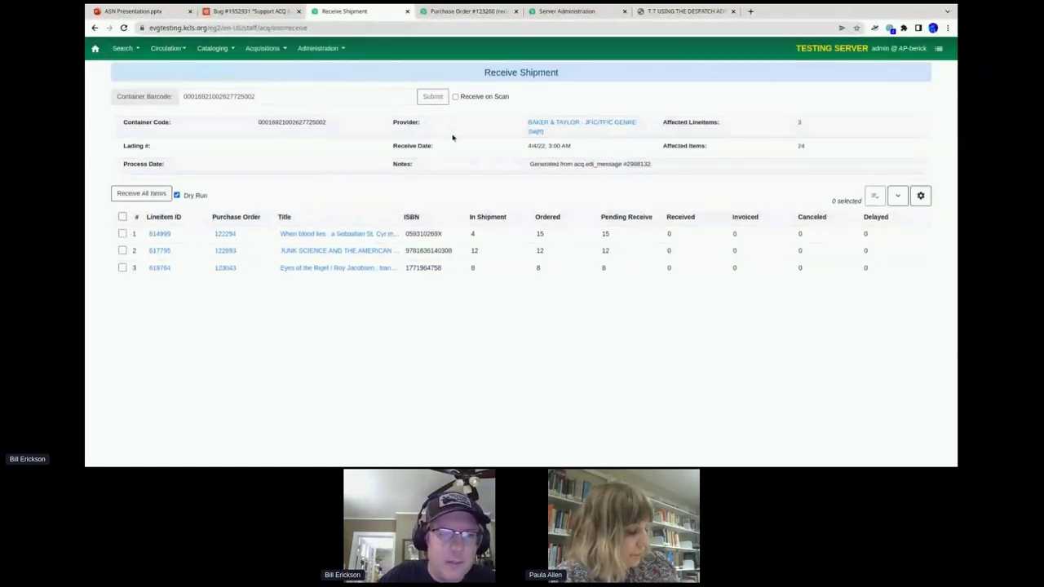
{"action": "left_click", "coordinate": [122, 216]}
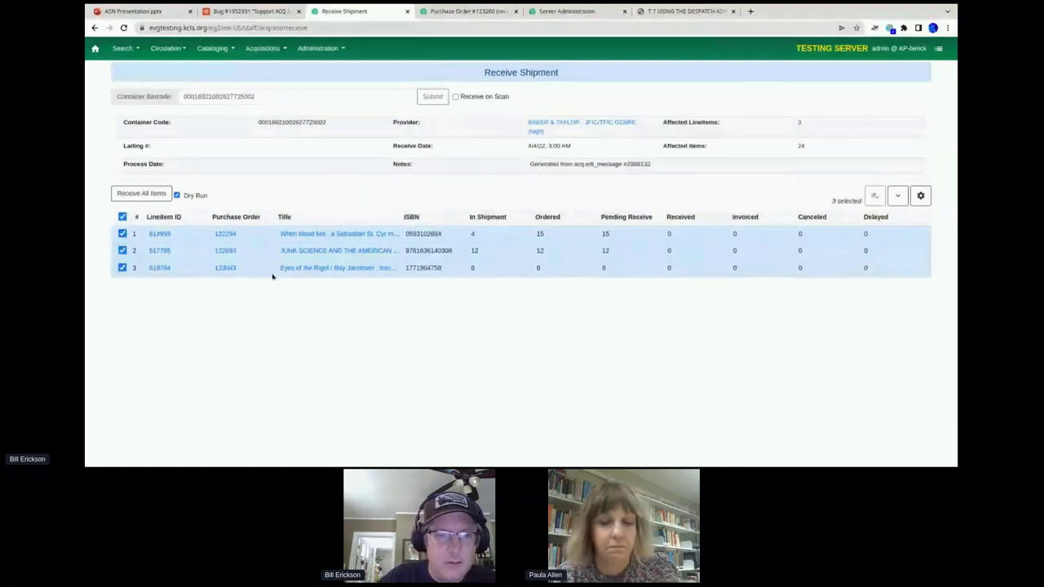
{"action": "left_click", "coordinate": [278, 265]}
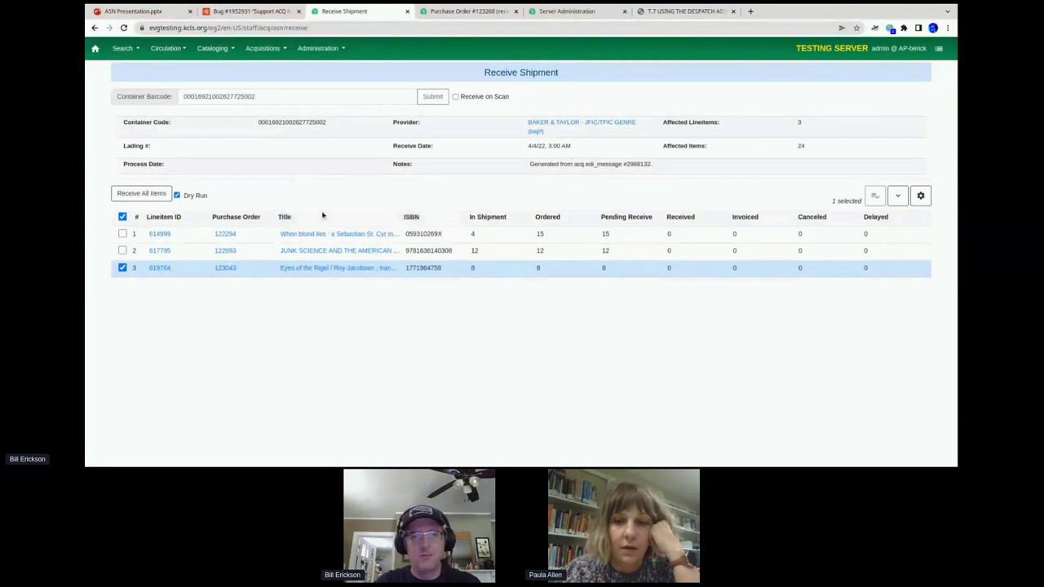
{"action": "left_click", "coordinate": [122, 250]}
{"action": "left_click", "coordinate": [122, 233]}
{"action": "left_click", "coordinate": [122, 217]}
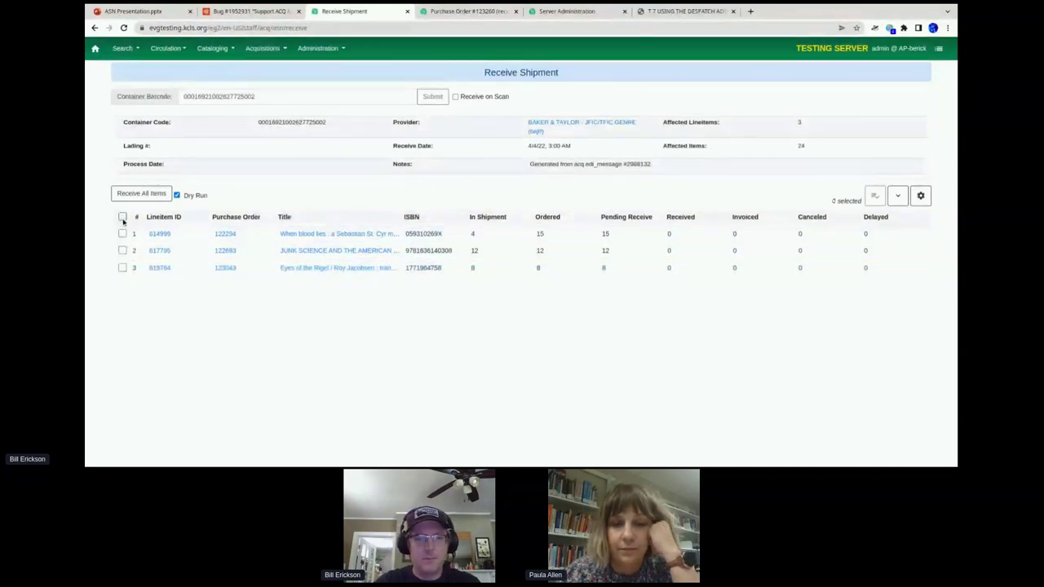